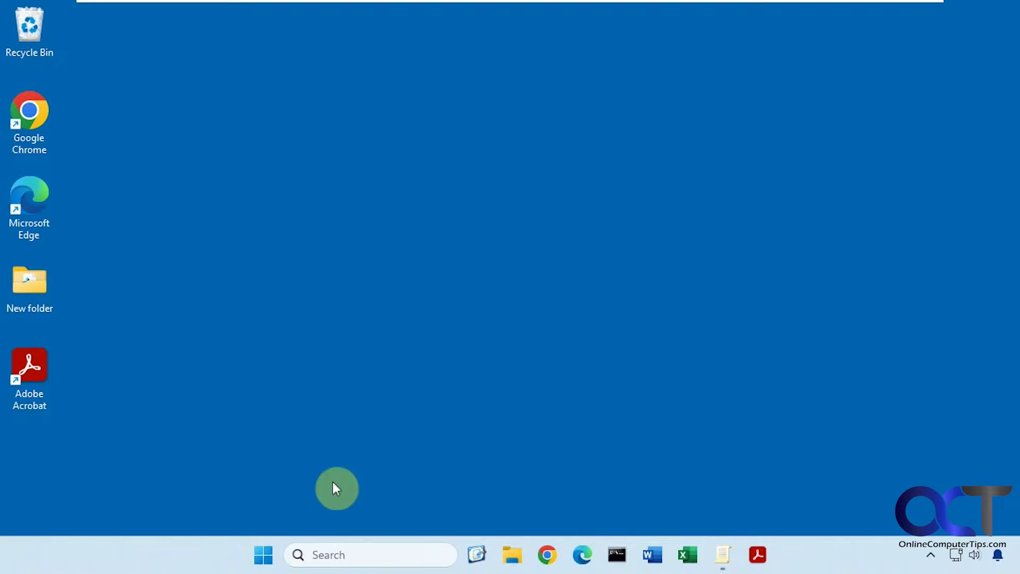
Step: Search Windows for gpedit.msc and launch the best match
{"action": "left_click", "coordinate": [342, 561]}
{"action": "type", "text": "gpe"}
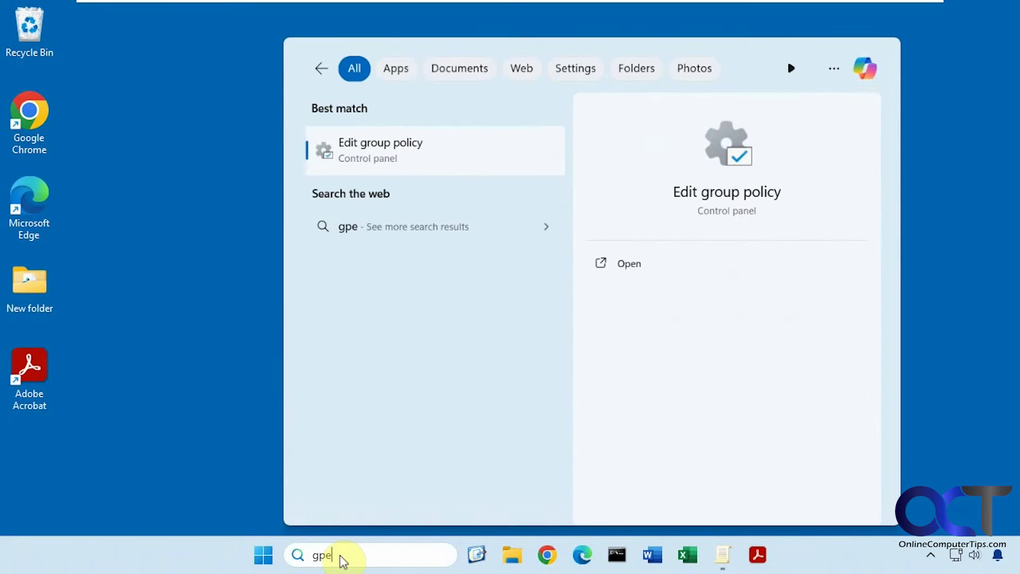
{"action": "type", "text": "dit."}
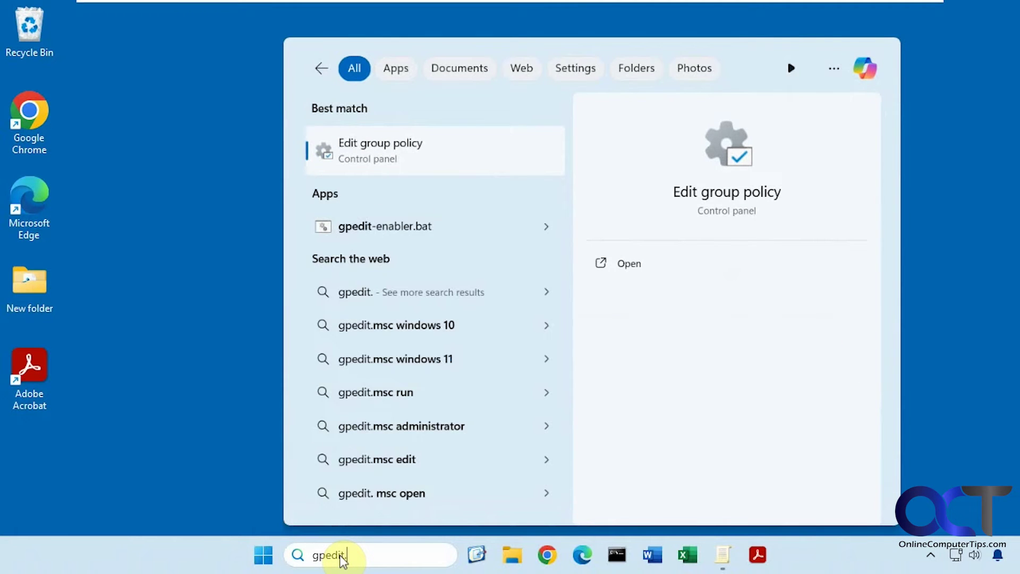
{"action": "type", "text": "msc"}
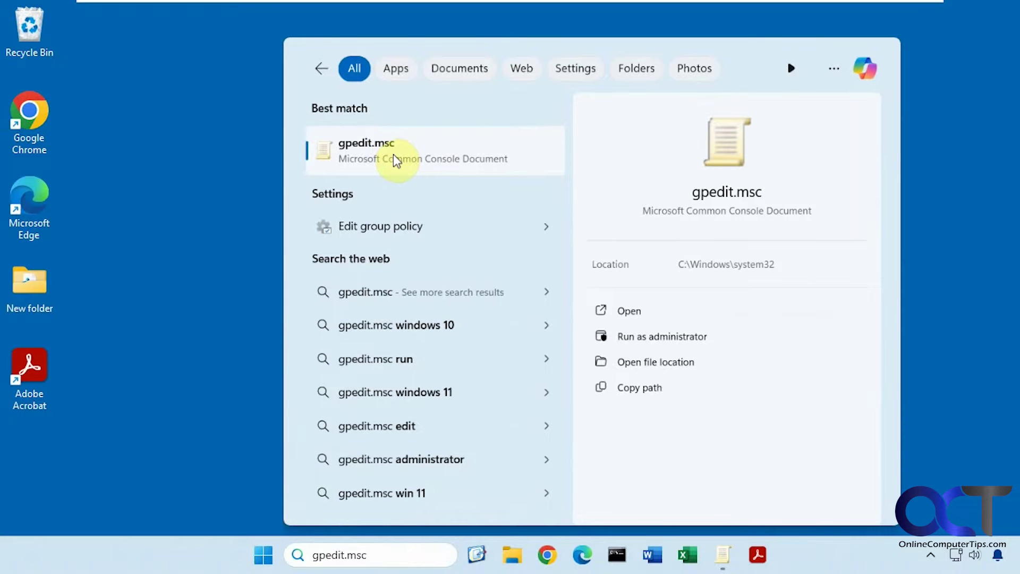
{"action": "left_click", "coordinate": [1007, 220]}
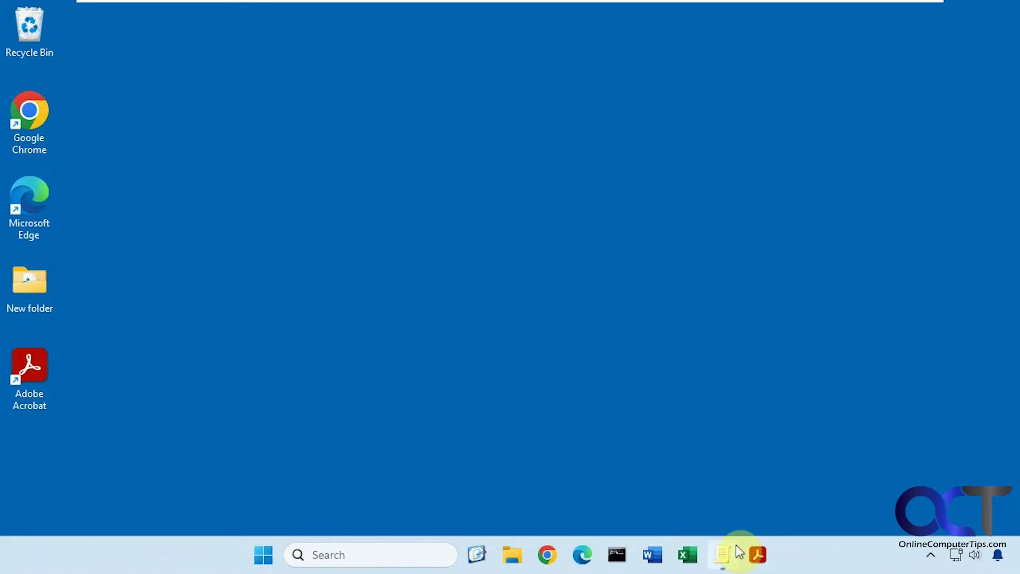
Step: Bring the Group Policy Editor forward, showing User Configuration > Administrative Templates > System policies
{"action": "left_click", "coordinate": [735, 547]}
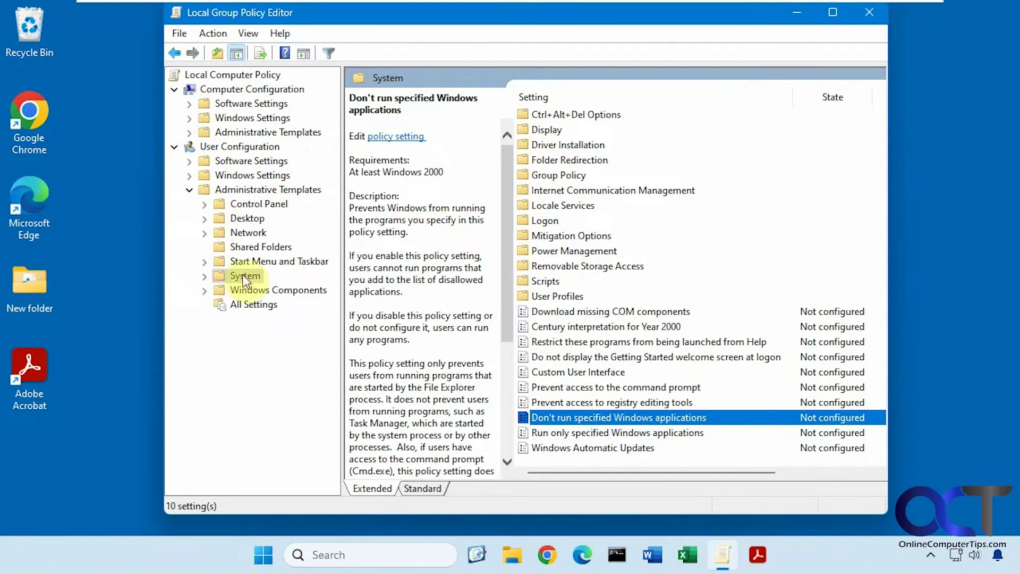
Step: Enable Don't run specified Windows applications, add winword.exe to its disallowed list, and apply
{"action": "double_click", "coordinate": [584, 417]}
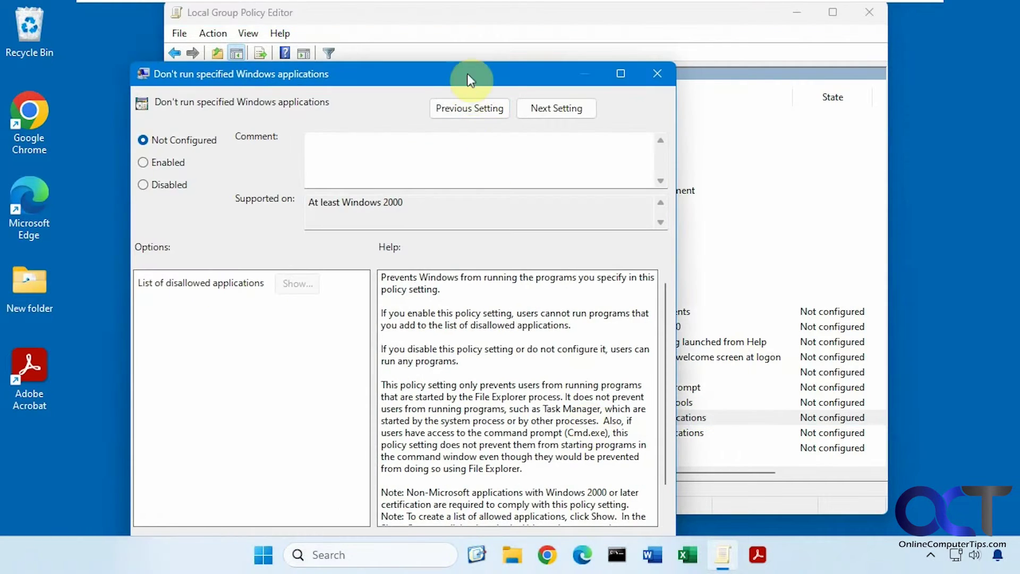
{"action": "left_click_drag", "start_coordinate": [467, 80], "coordinate": [561, 39]}
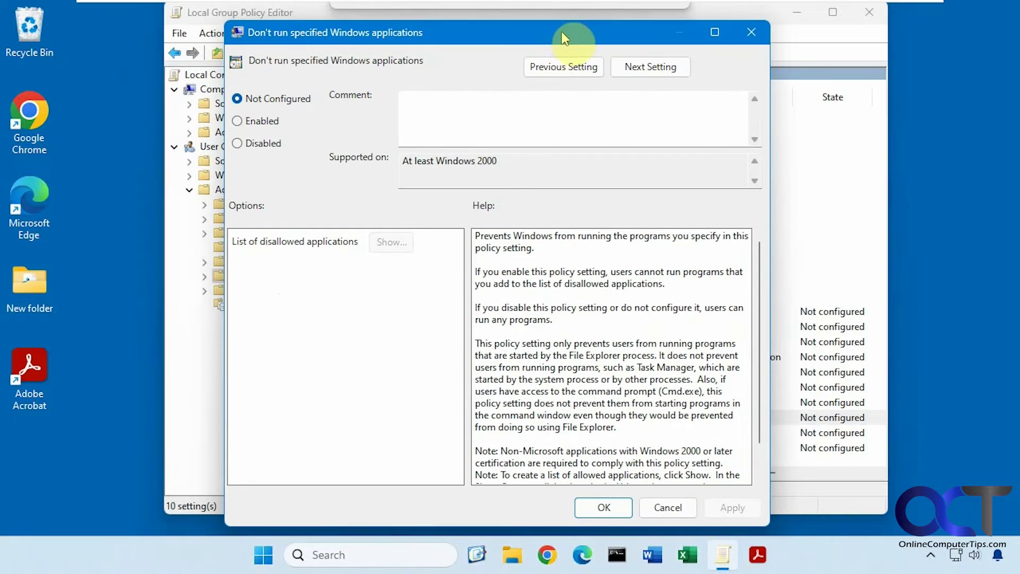
{"action": "left_click", "coordinate": [281, 121]}
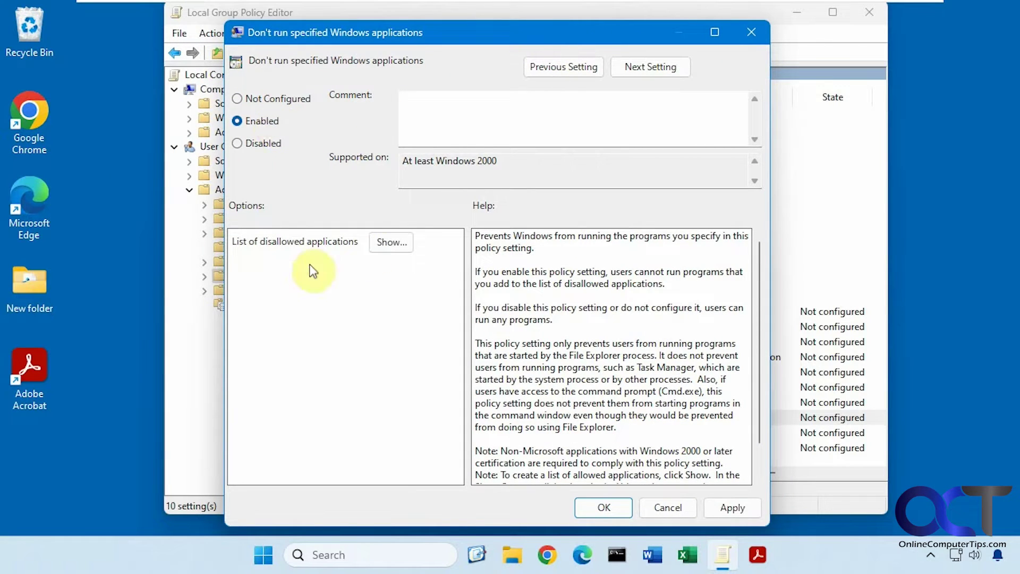
{"action": "left_click", "coordinate": [393, 250]}
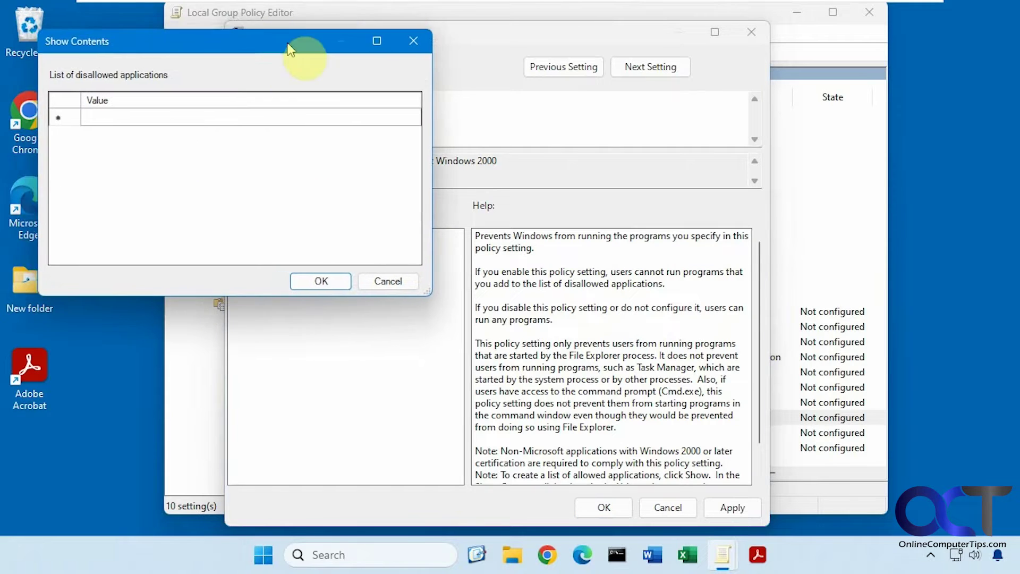
{"action": "left_click_drag", "start_coordinate": [287, 49], "coordinate": [421, 113]}
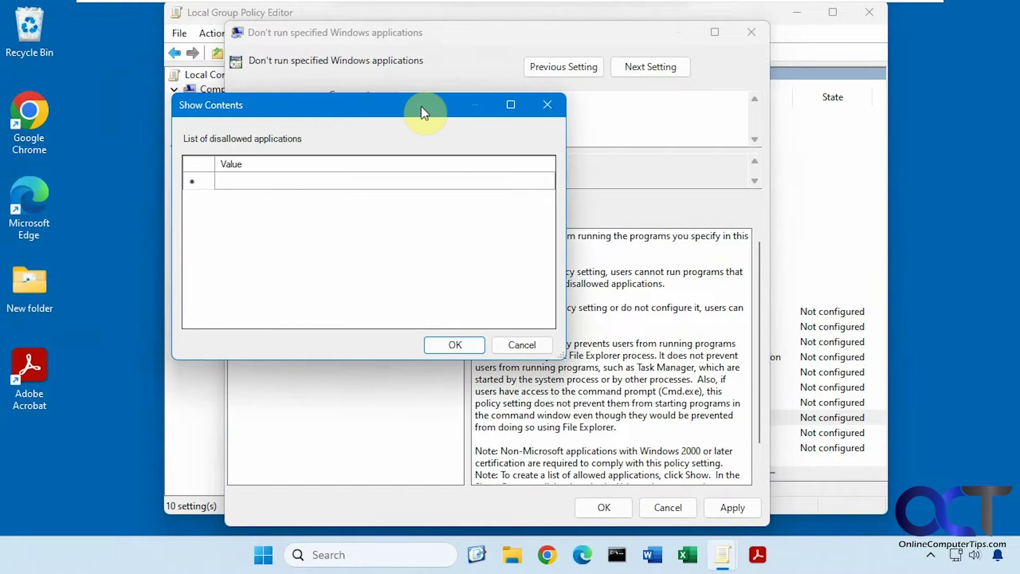
{"action": "left_click", "coordinate": [299, 184]}
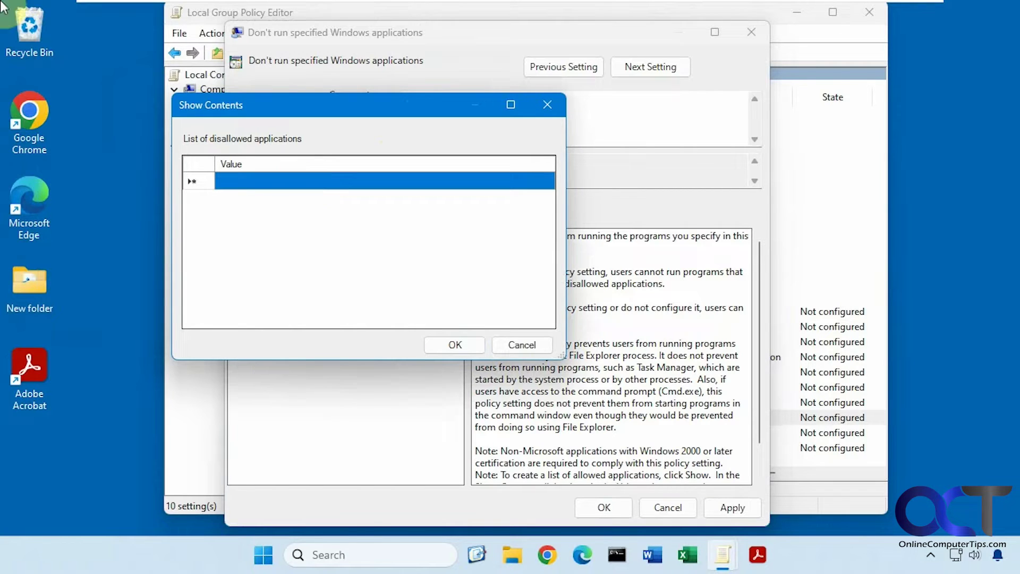
{"action": "type", "text": "winword.ex"}
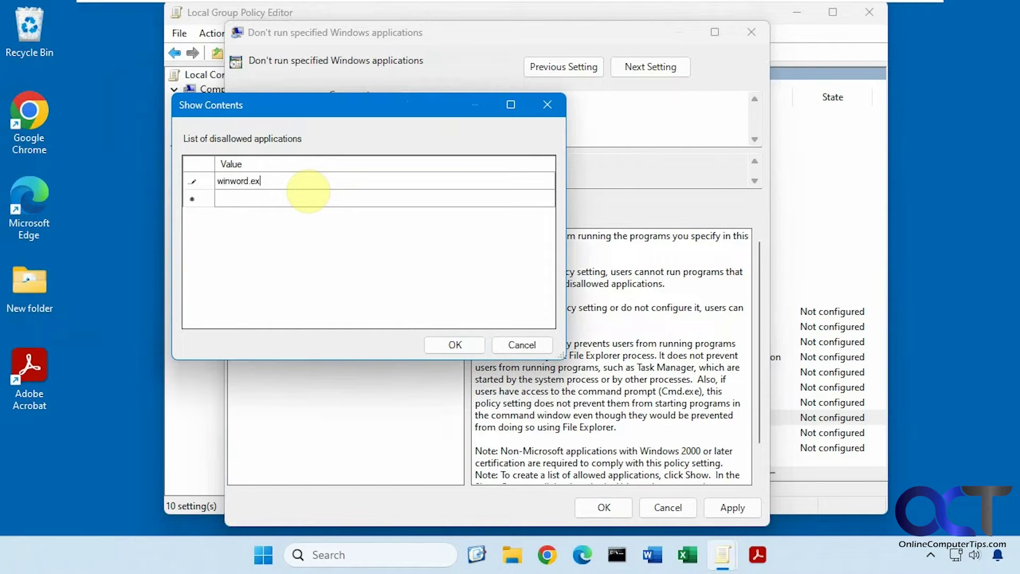
{"action": "type", "text": "e"}
{"action": "left_click", "coordinate": [452, 344]}
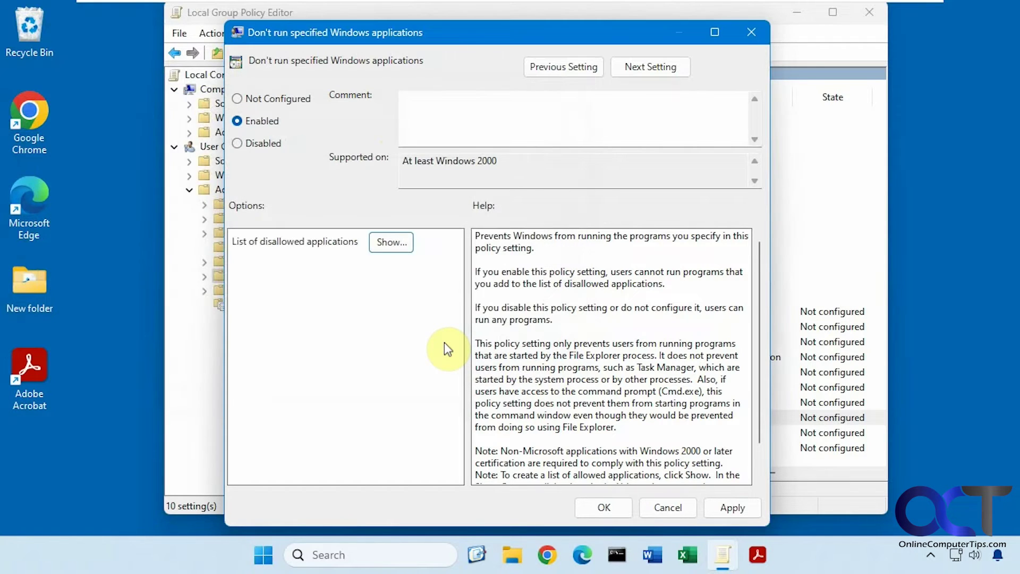
{"action": "left_click", "coordinate": [735, 511]}
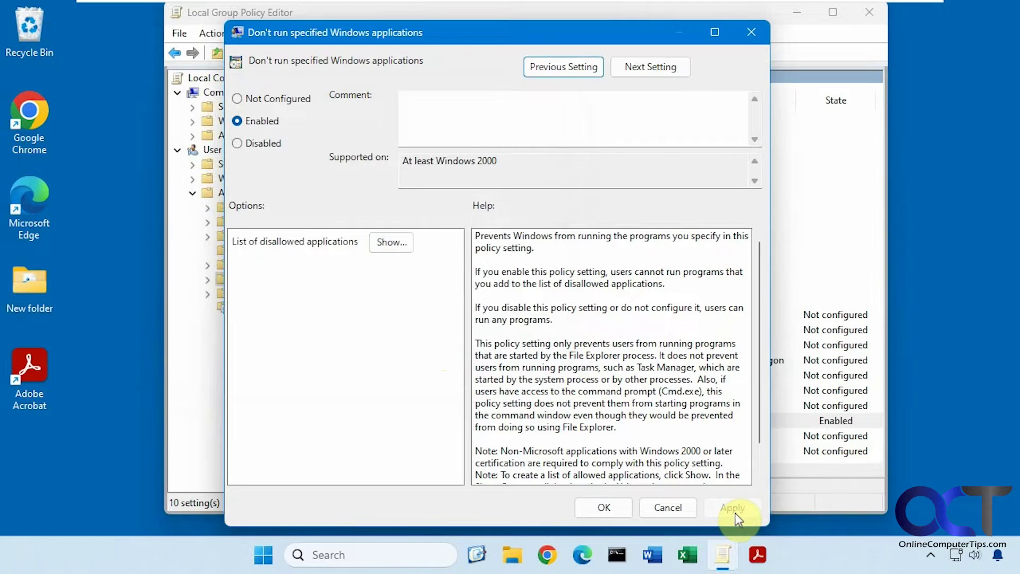
Step: Try launching Word from the taskbar and Start menu, dismissing the Restrictions warning
{"action": "left_click", "coordinate": [653, 555]}
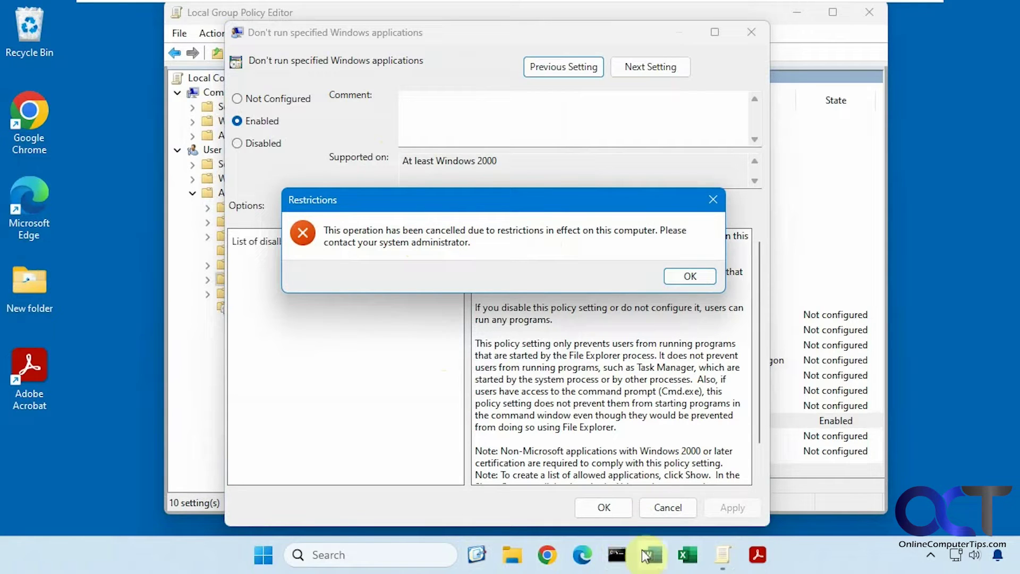
{"action": "left_click", "coordinate": [691, 276]}
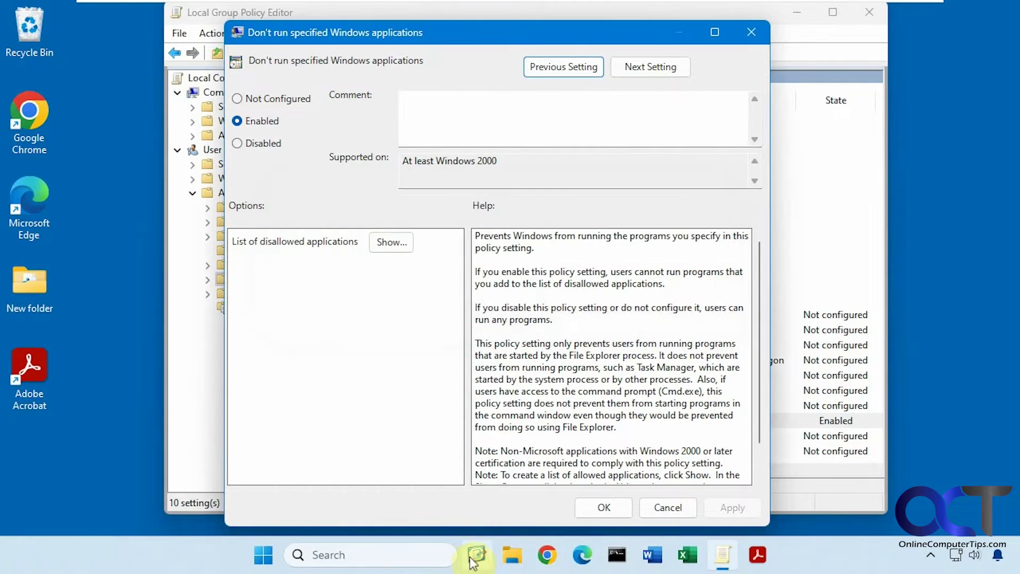
{"action": "left_click", "coordinate": [263, 554]}
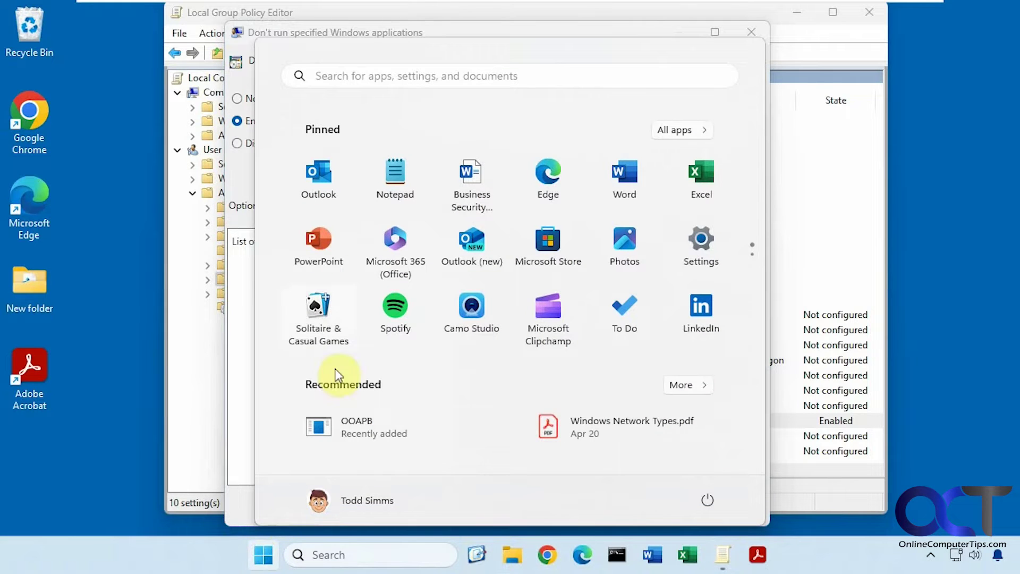
{"action": "left_click", "coordinate": [627, 181]}
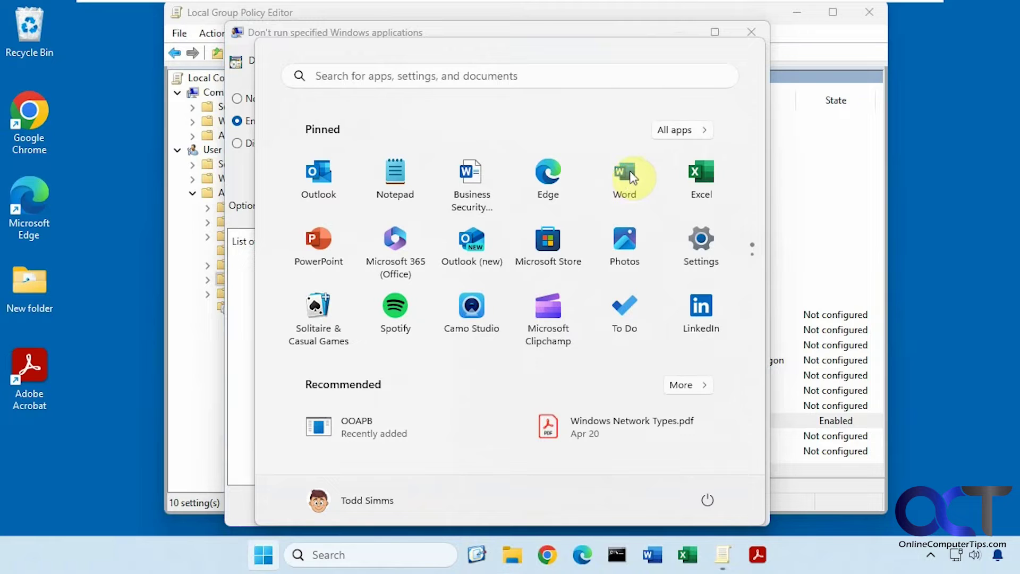
Step: Show All apps in the Start menu and scroll down to the W entries
{"action": "left_click", "coordinate": [682, 129]}
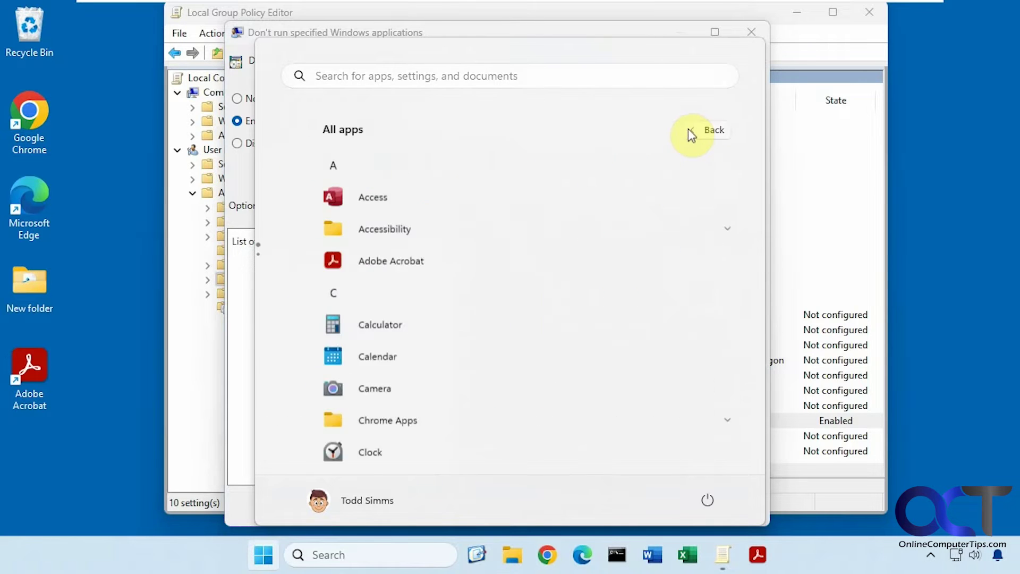
{"action": "scroll", "coordinate": [574, 319], "scroll_direction": "down", "scroll_amount": 2}
{"action": "scroll", "coordinate": [678, 345], "scroll_direction": "down", "scroll_amount": 3}
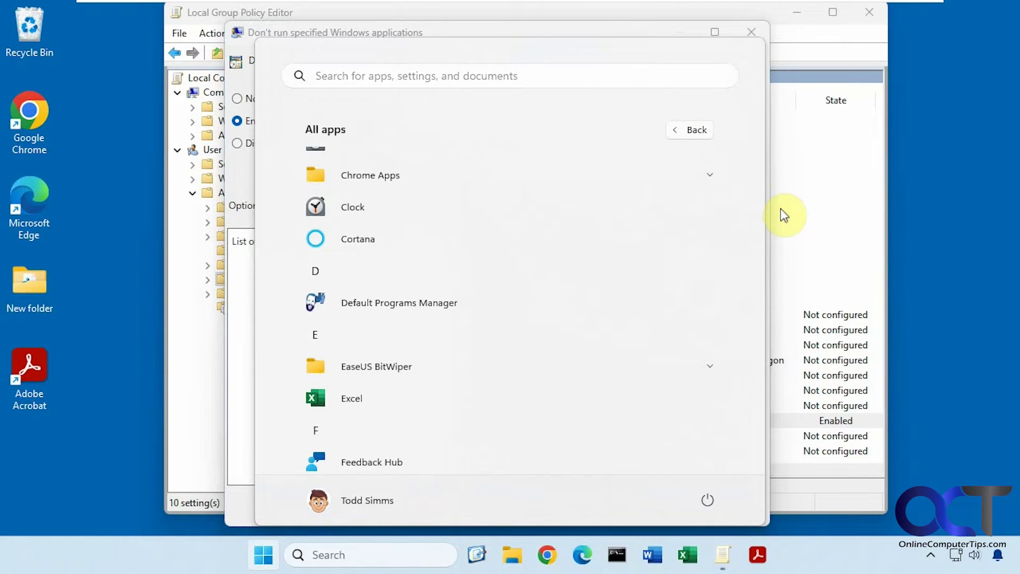
{"action": "left_click_drag", "start_coordinate": [758, 209], "coordinate": [738, 451]}
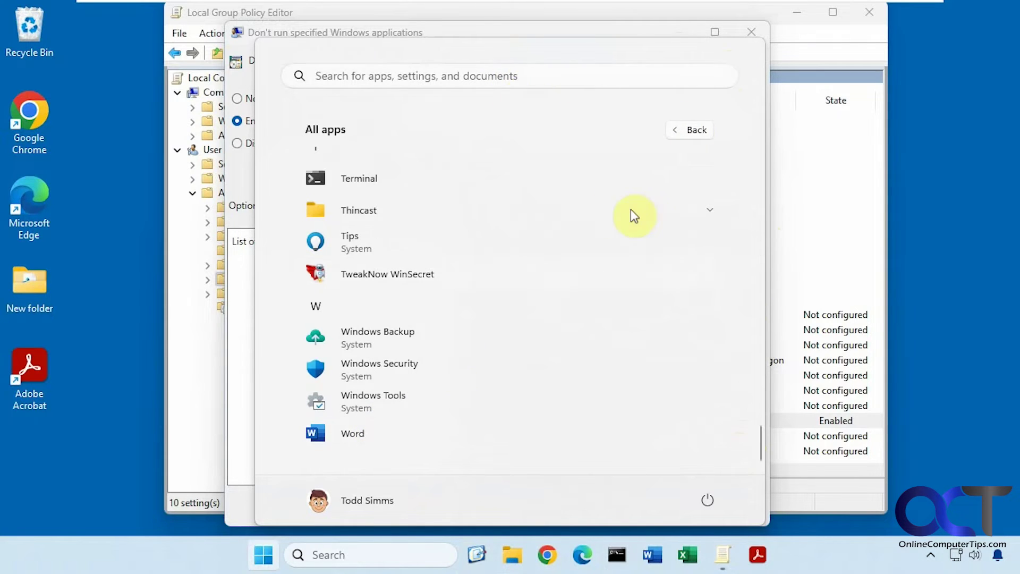
Step: Open the Adobe Acrobat shortcut's Properties and select Acrobat.exe in its Target path
{"action": "left_click", "coordinate": [966, 262]}
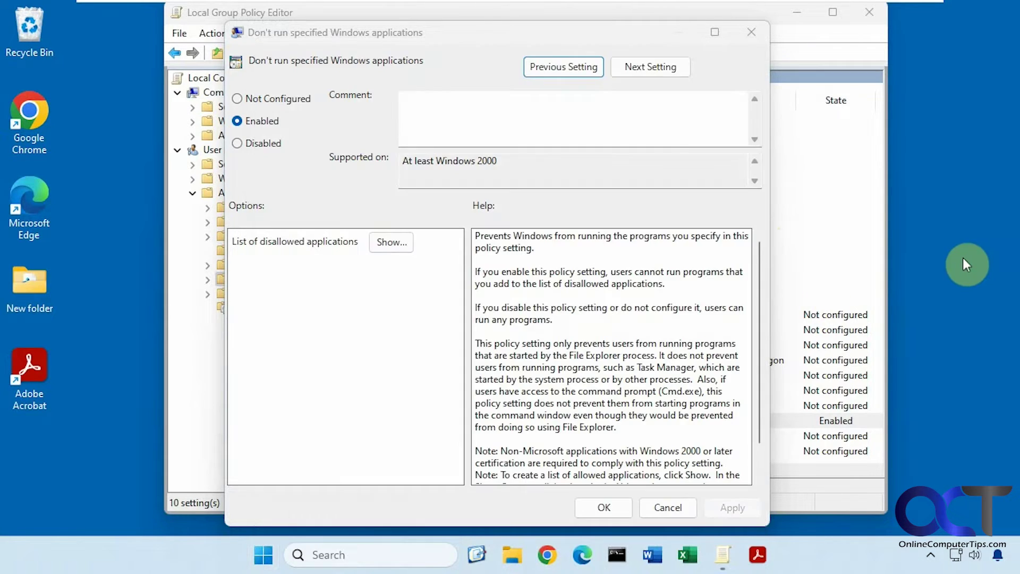
{"action": "right_click", "coordinate": [41, 374]}
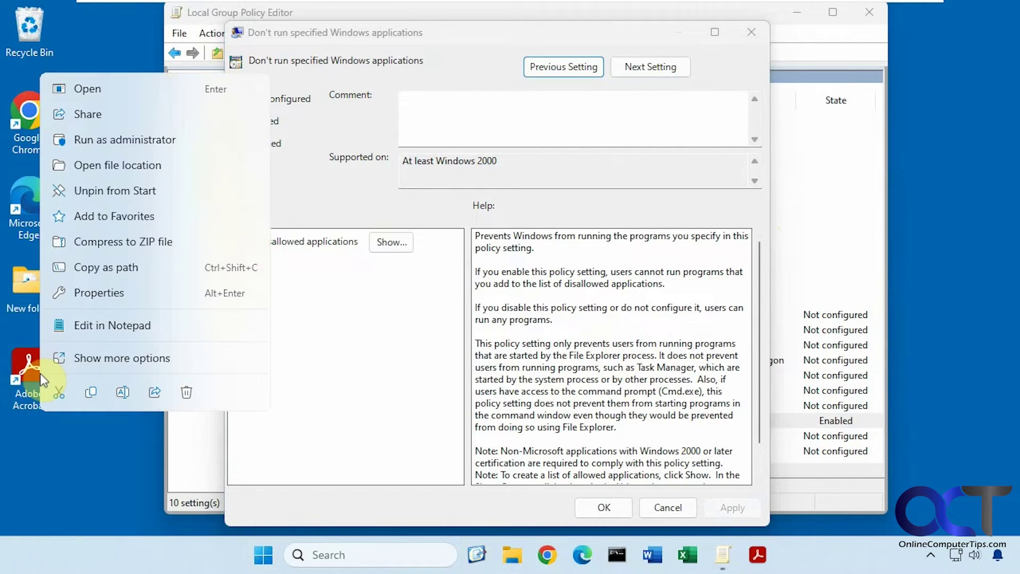
{"action": "left_click", "coordinate": [102, 294]}
{"action": "left_click", "coordinate": [206, 235]}
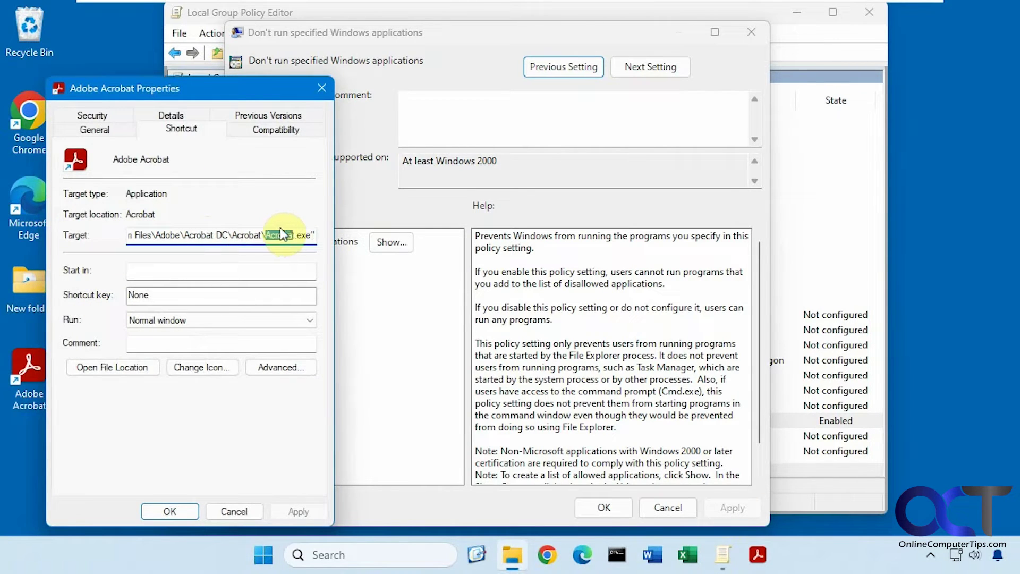
{"action": "left_click_drag", "start_coordinate": [288, 234], "coordinate": [302, 240]}
{"action": "key", "text": "ctrl+c"}
Step: Paste Acrobat.exe below winword.exe on the disallowed list and apply the policy
{"action": "left_click", "coordinate": [234, 510]}
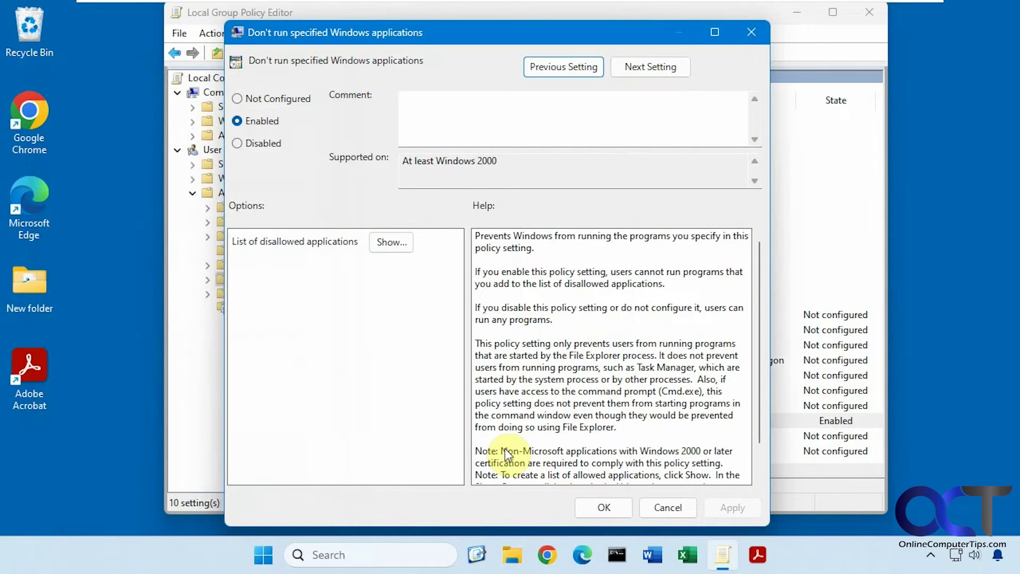
{"action": "left_click", "coordinate": [407, 247]}
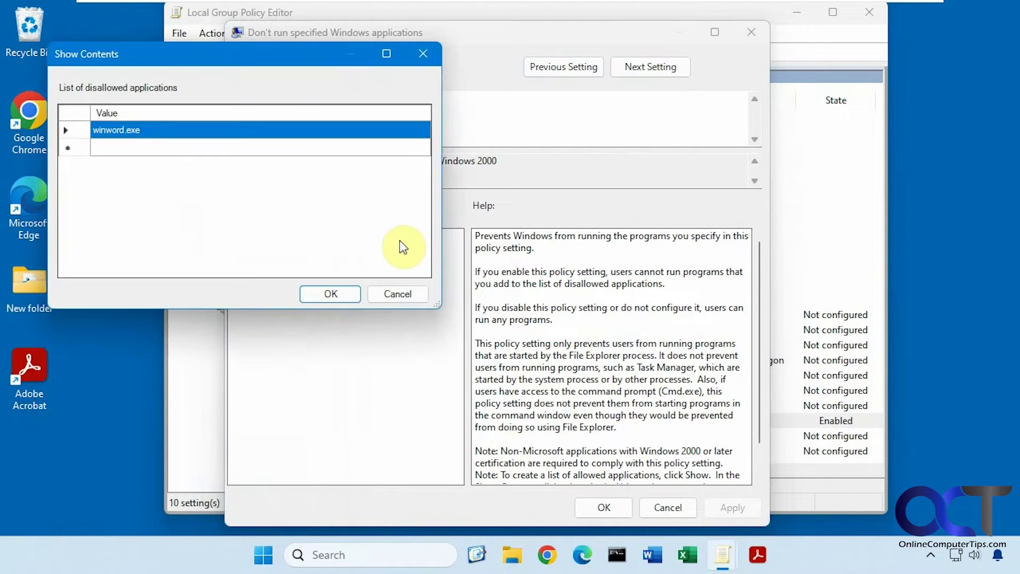
{"action": "left_click", "coordinate": [122, 149]}
{"action": "left_click", "coordinate": [122, 146]}
{"action": "key", "text": "ctrl+v"}
{"action": "left_click", "coordinate": [331, 294]}
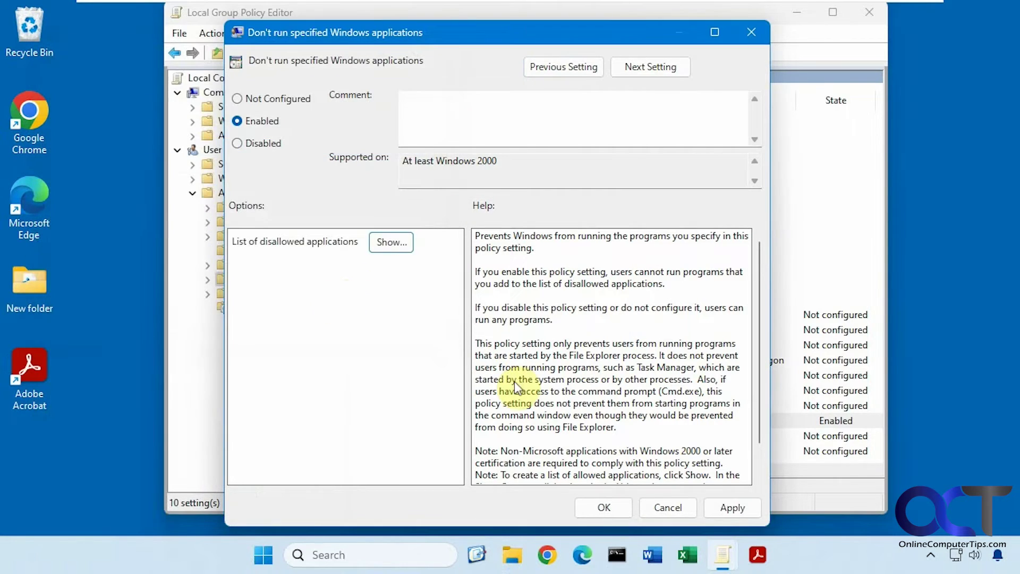
{"action": "left_click", "coordinate": [718, 505]}
{"action": "double_click", "coordinate": [40, 381]}
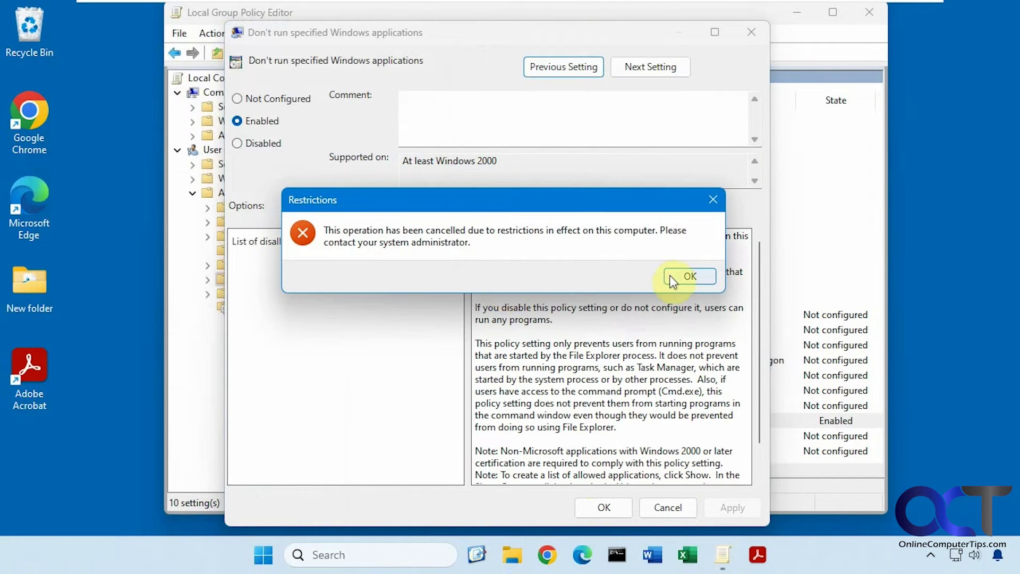
{"action": "left_click", "coordinate": [70, 395]}
{"action": "left_click", "coordinate": [685, 275]}
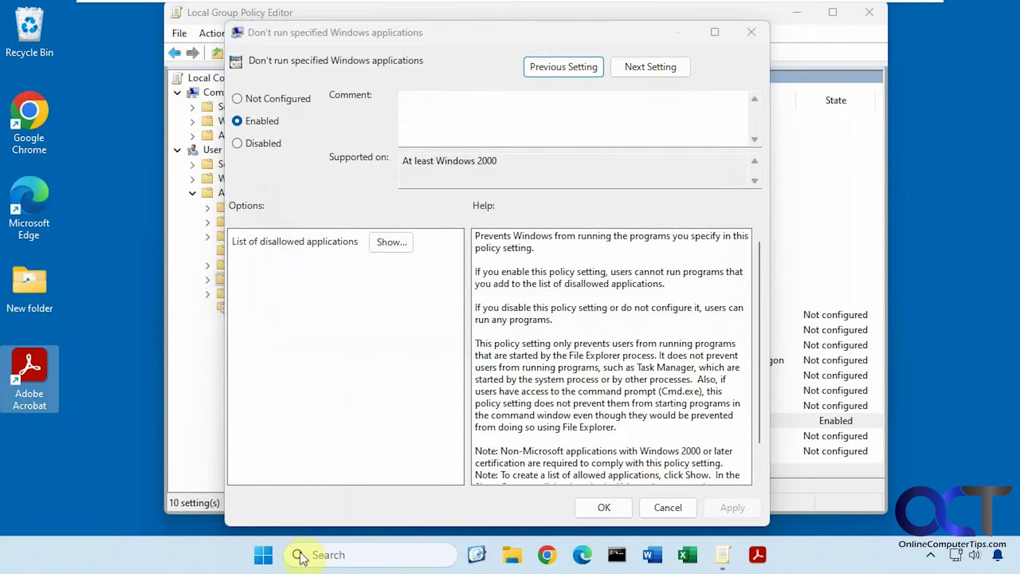
{"action": "left_click", "coordinate": [263, 555]}
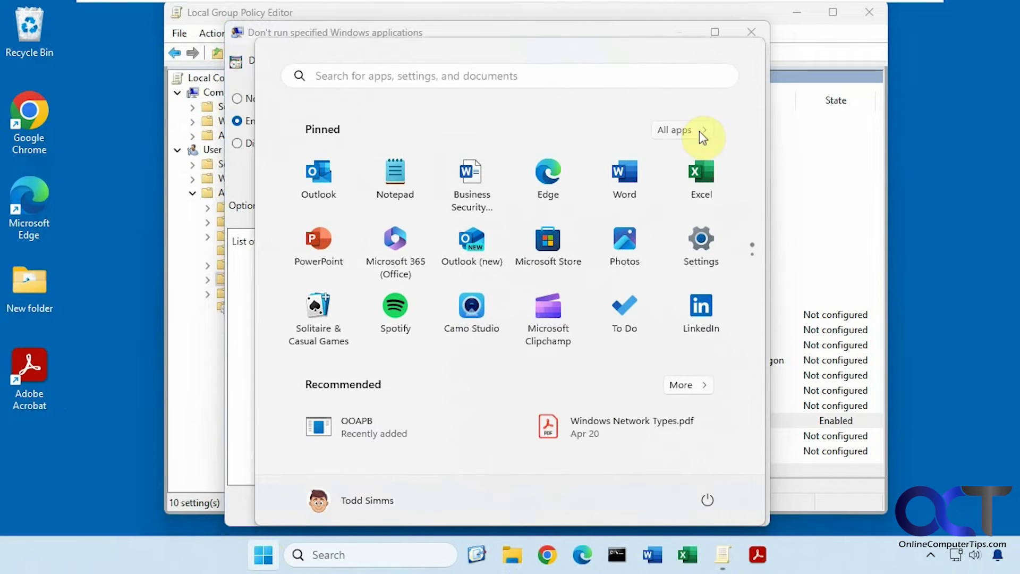
{"action": "left_click", "coordinate": [698, 131]}
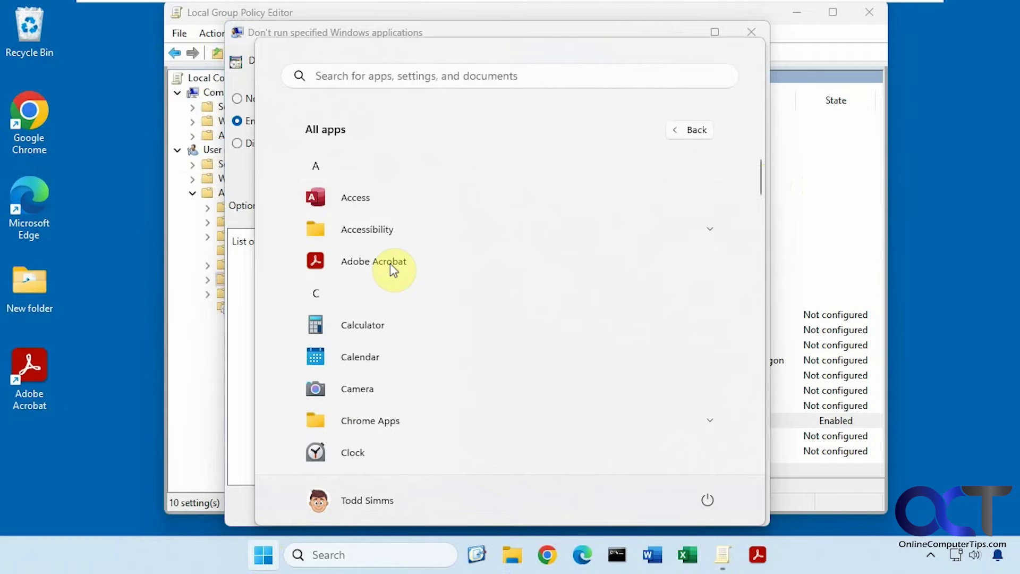
{"action": "left_click", "coordinate": [73, 395]}
{"action": "left_click", "coordinate": [951, 259]}
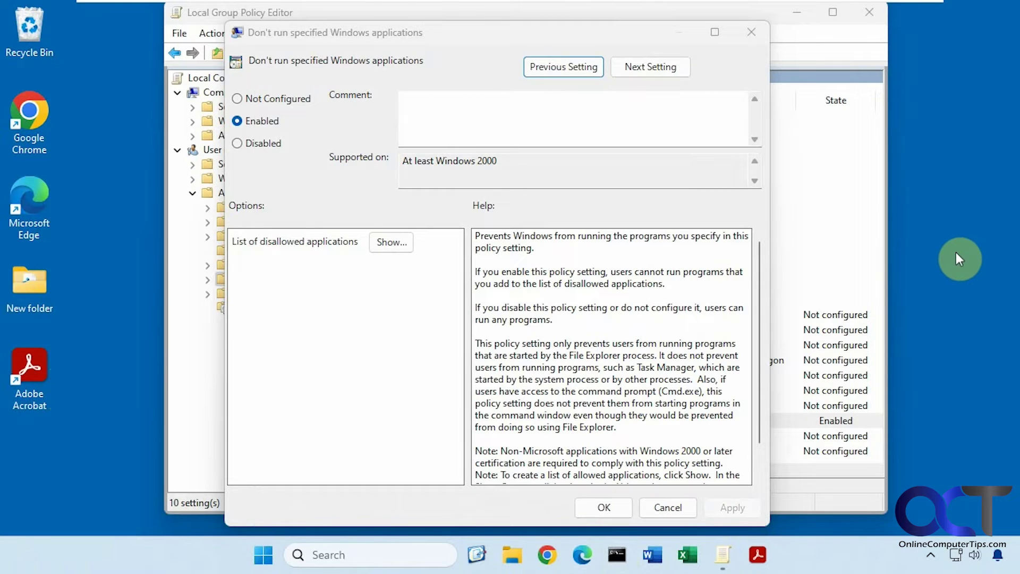
Step: Switch to the other user account and try launching Word from Start and All apps
{"action": "left_click", "coordinate": [263, 555]}
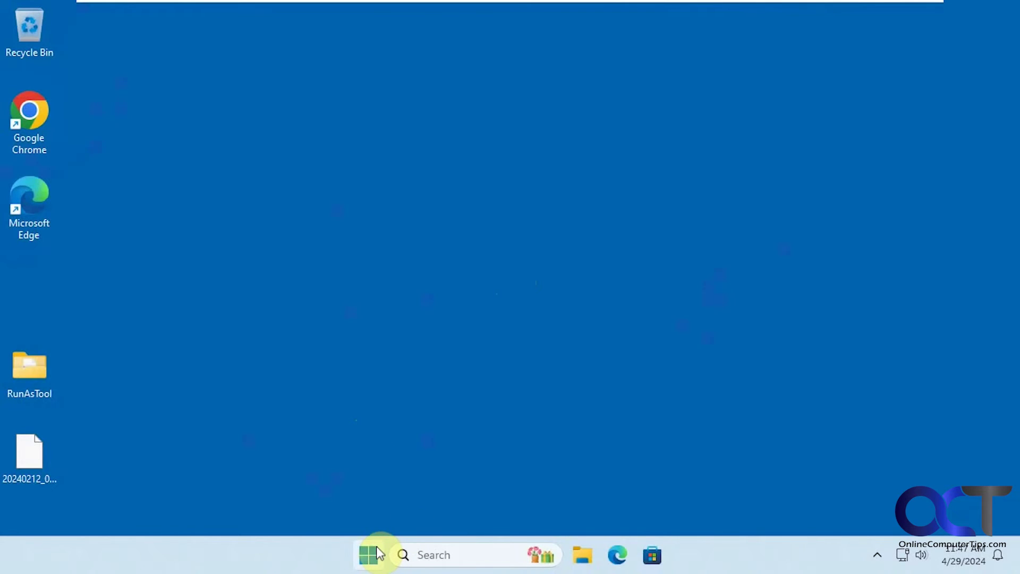
{"action": "left_click", "coordinate": [377, 547]}
{"action": "left_click", "coordinate": [403, 193]}
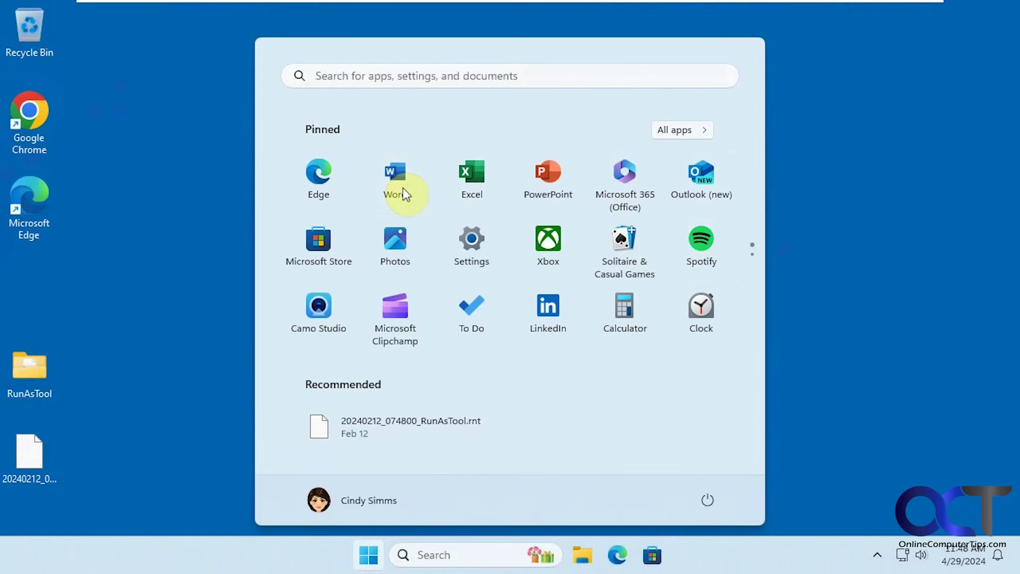
{"action": "left_click", "coordinate": [669, 131]}
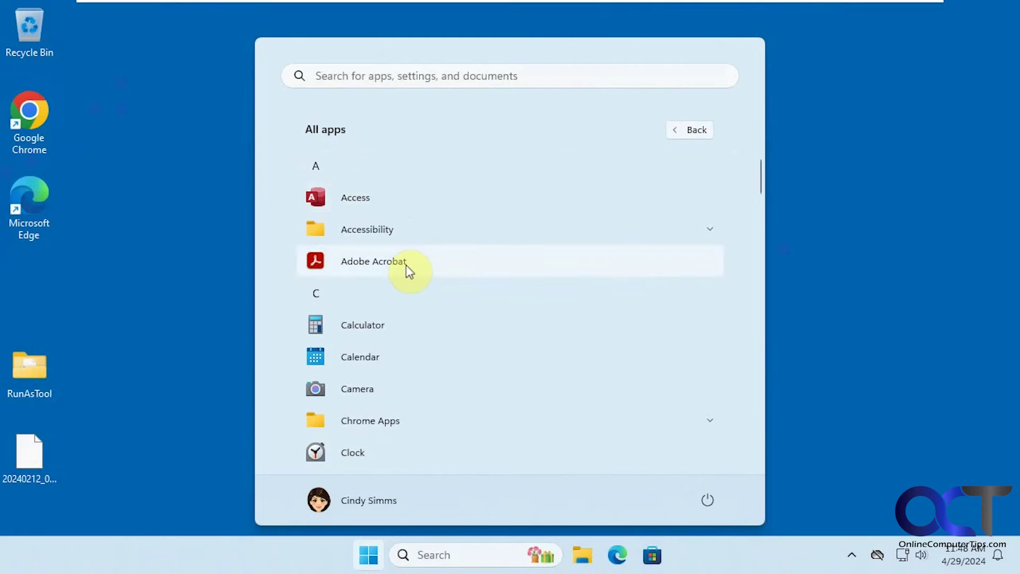
{"action": "left_click", "coordinate": [367, 553]}
{"action": "left_click", "coordinate": [367, 554]}
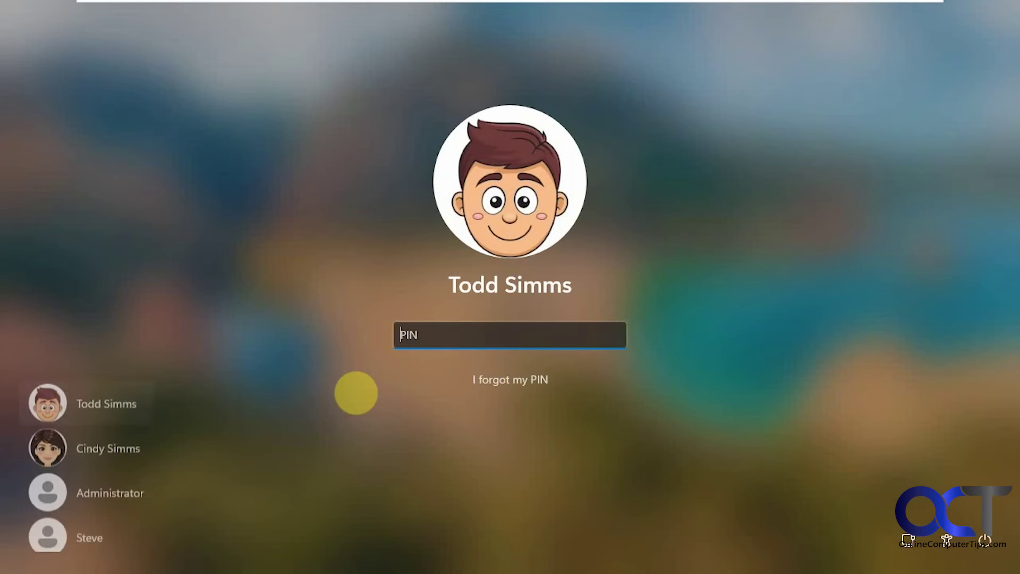
Step: Sign back in with the account PIN, delete Acrobat.exe from the disallowed list, and apply
{"action": "type", "text": "1234"}
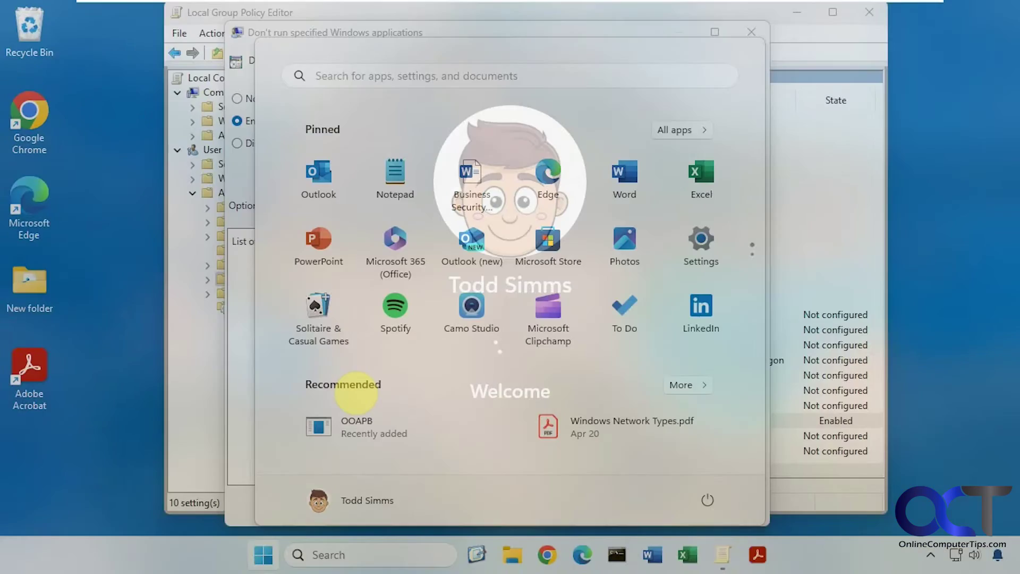
{"action": "left_click", "coordinate": [722, 555]}
{"action": "left_click", "coordinate": [390, 242]}
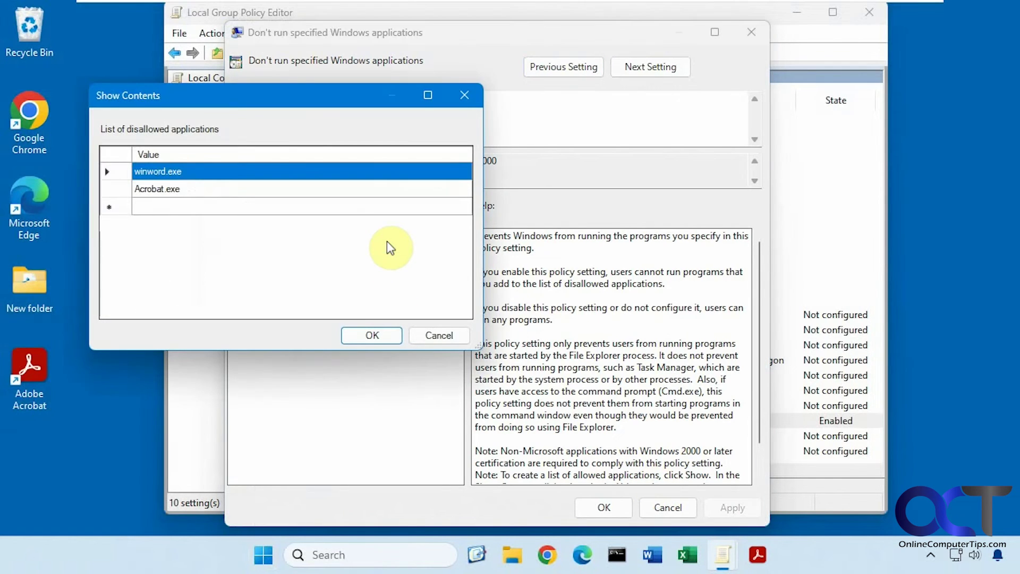
{"action": "left_click", "coordinate": [169, 187]}
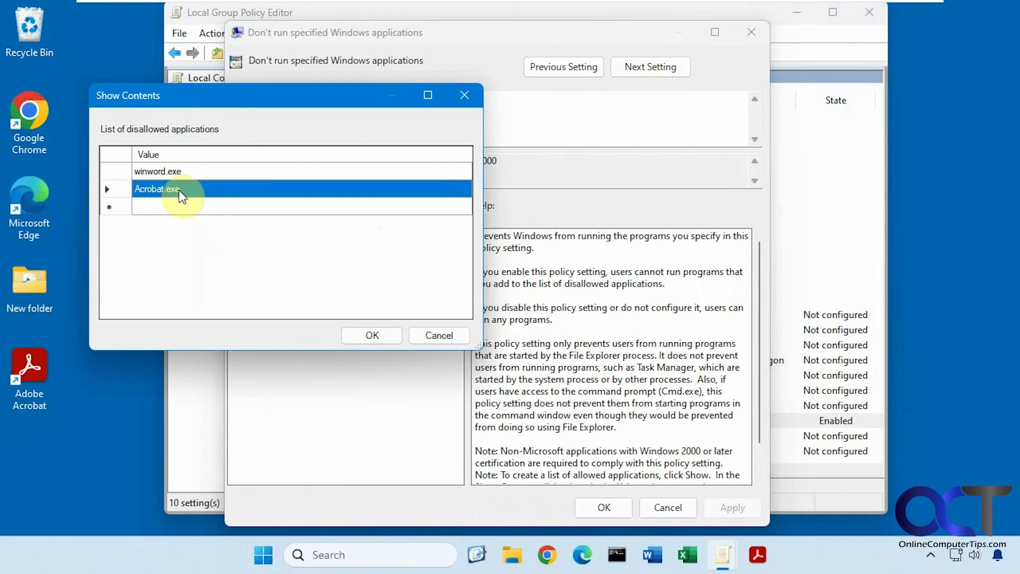
{"action": "left_click", "coordinate": [168, 186]}
{"action": "left_click_drag", "start_coordinate": [179, 187], "coordinate": [108, 193]}
{"action": "key", "text": "BackSpace"}
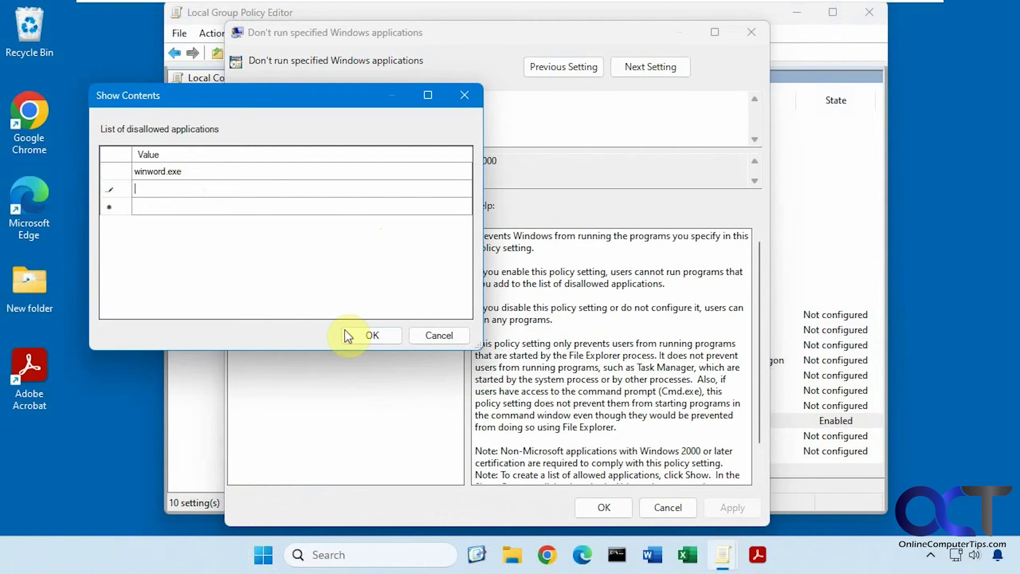
{"action": "left_click", "coordinate": [378, 335]}
{"action": "left_click", "coordinate": [721, 507]}
Step: Launch Adobe Acrobat from the desktop to confirm it opens, then close it
{"action": "left_click", "coordinate": [40, 382]}
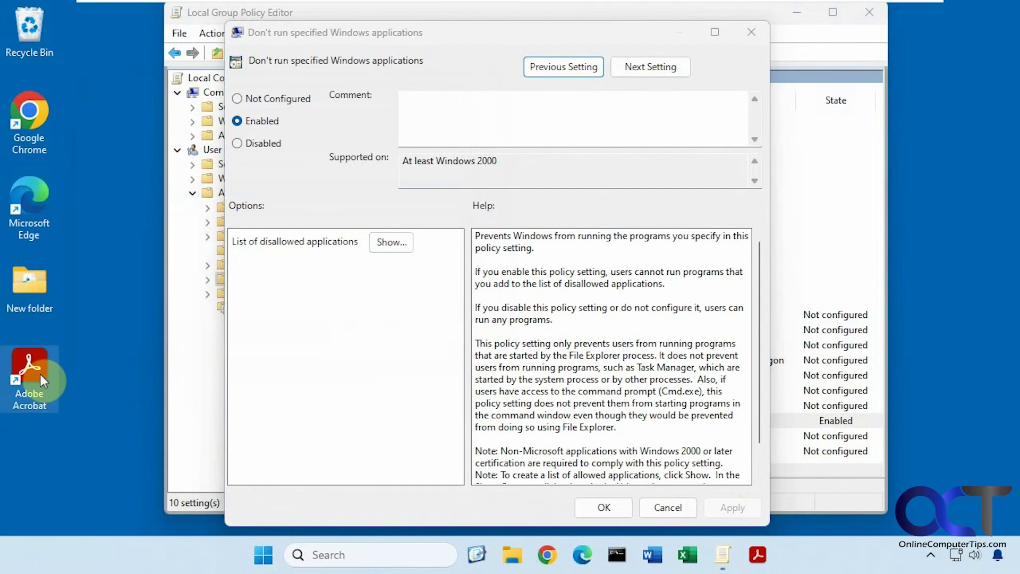
{"action": "double_click", "coordinate": [40, 380]}
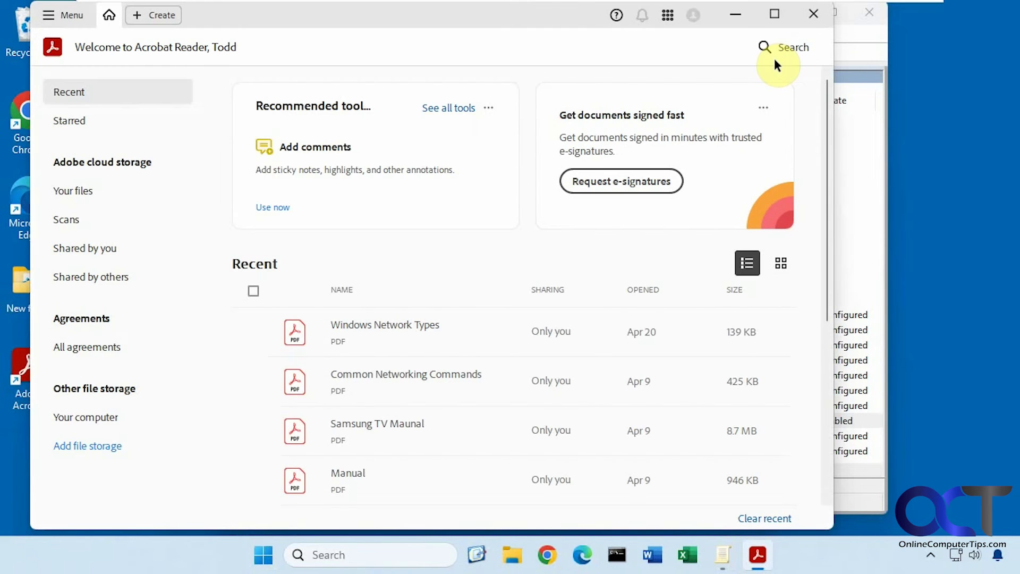
{"action": "left_click", "coordinate": [814, 15]}
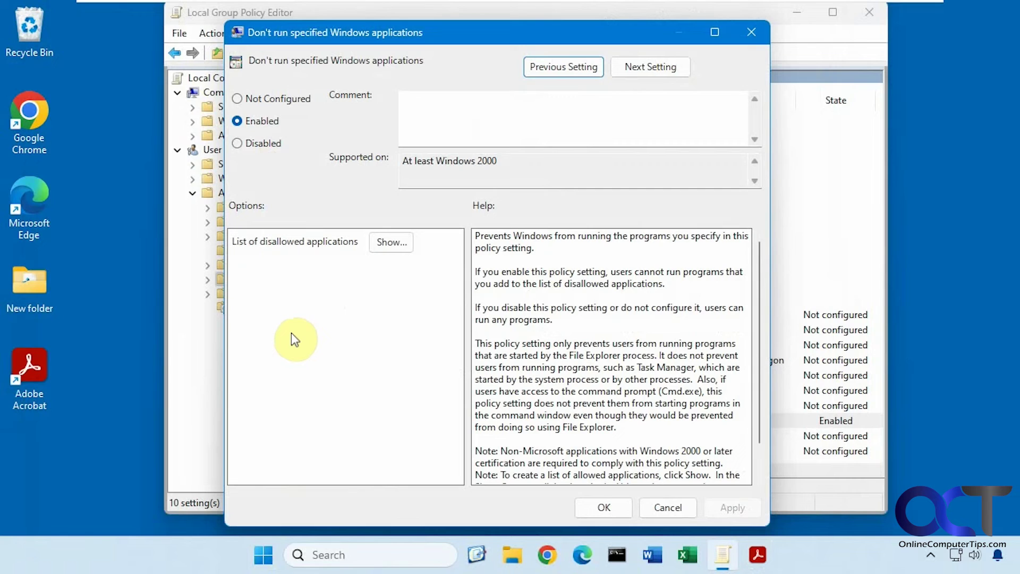
Step: Re-add Acrobat.exe as a new row below winword.exe in the disallowed list
{"action": "left_click", "coordinate": [389, 244]}
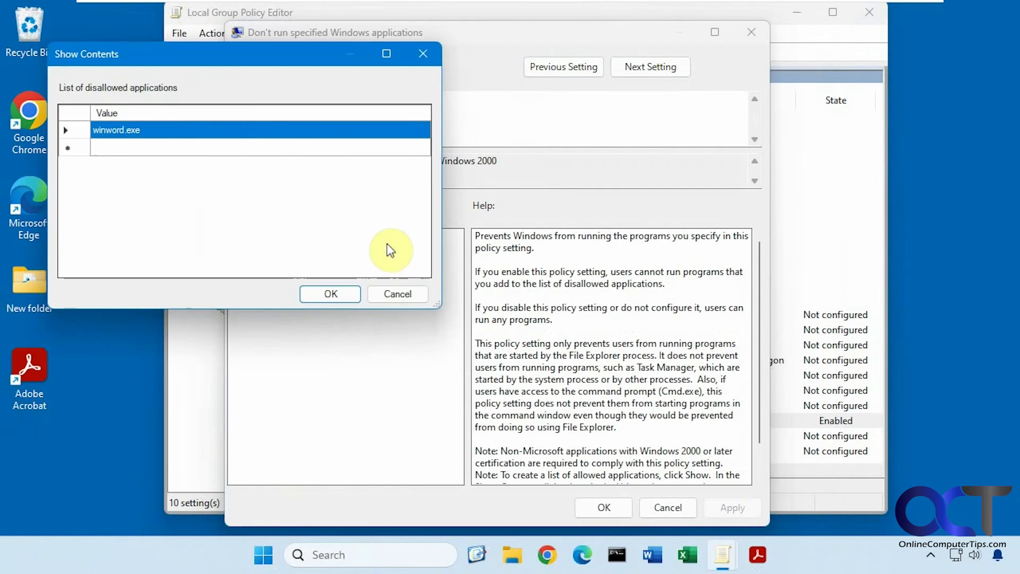
{"action": "left_click", "coordinate": [152, 147]}
{"action": "type", "text": "Acrobat.exe"}
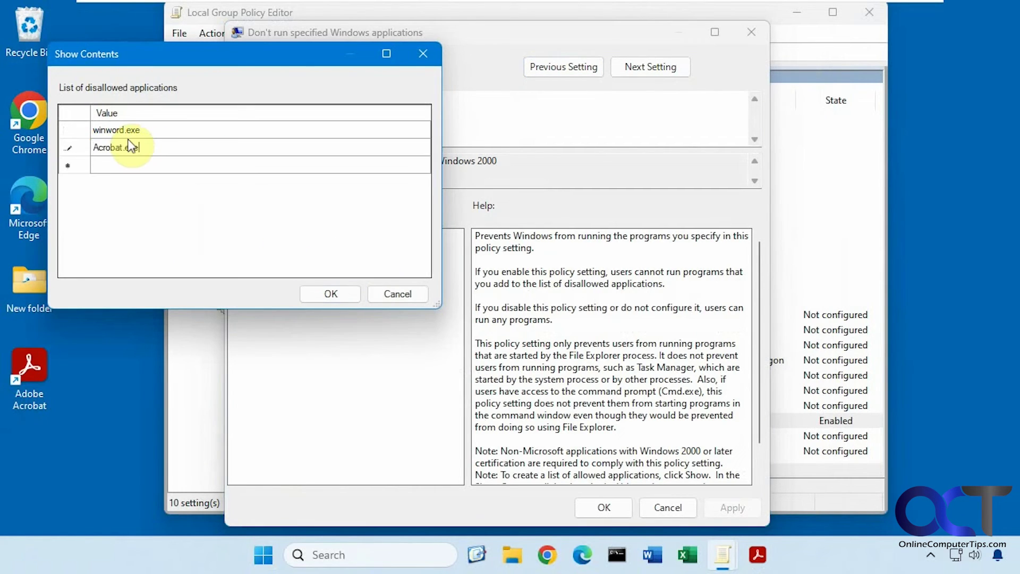
{"action": "left_click", "coordinate": [327, 294]}
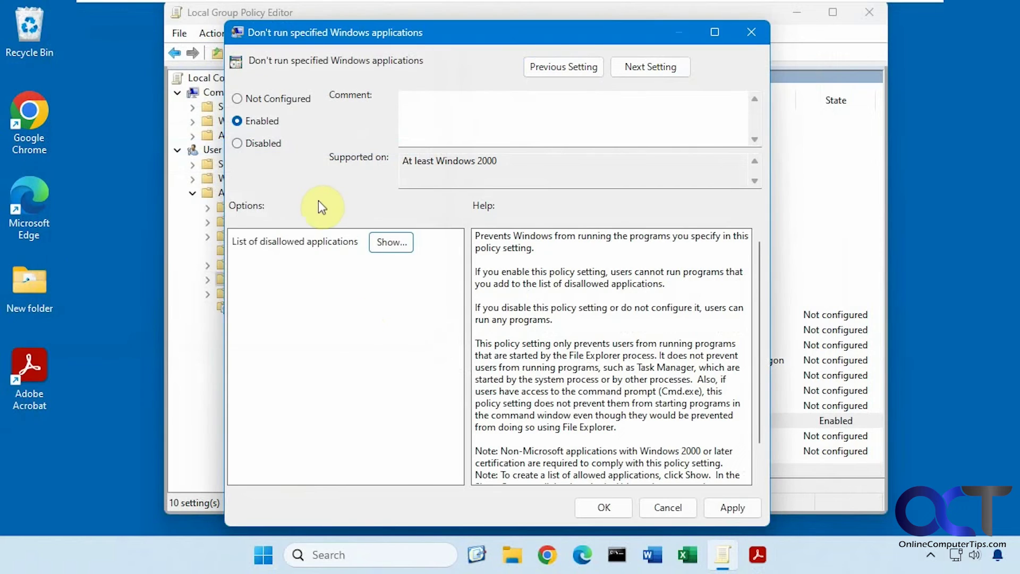
Step: Set the policy to Disabled, apply, and confirm Word now launches
{"action": "left_click", "coordinate": [274, 144]}
{"action": "left_click", "coordinate": [724, 505]}
{"action": "left_click", "coordinate": [652, 555]}
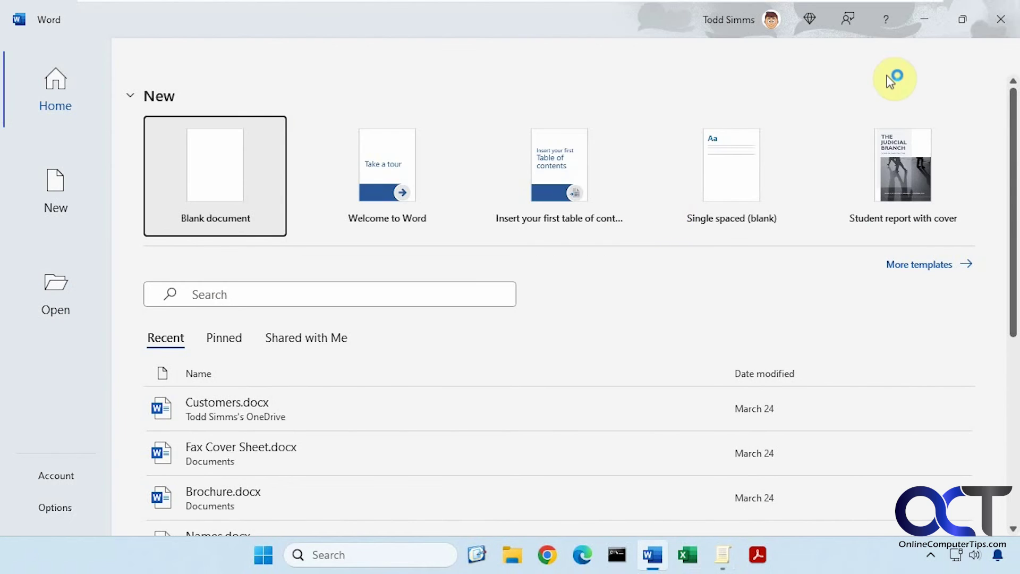
{"action": "left_click", "coordinate": [1002, 21]}
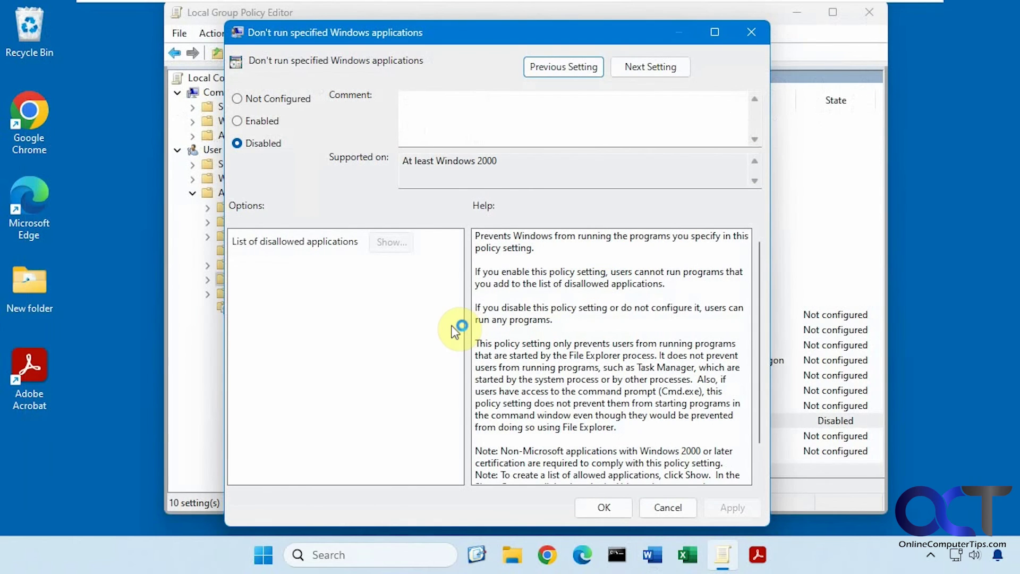
Step: Select Enabled and view the empty list, then cancel both dialogs, keeping the policy Disabled
{"action": "left_click", "coordinate": [260, 120]}
{"action": "left_click", "coordinate": [391, 242]}
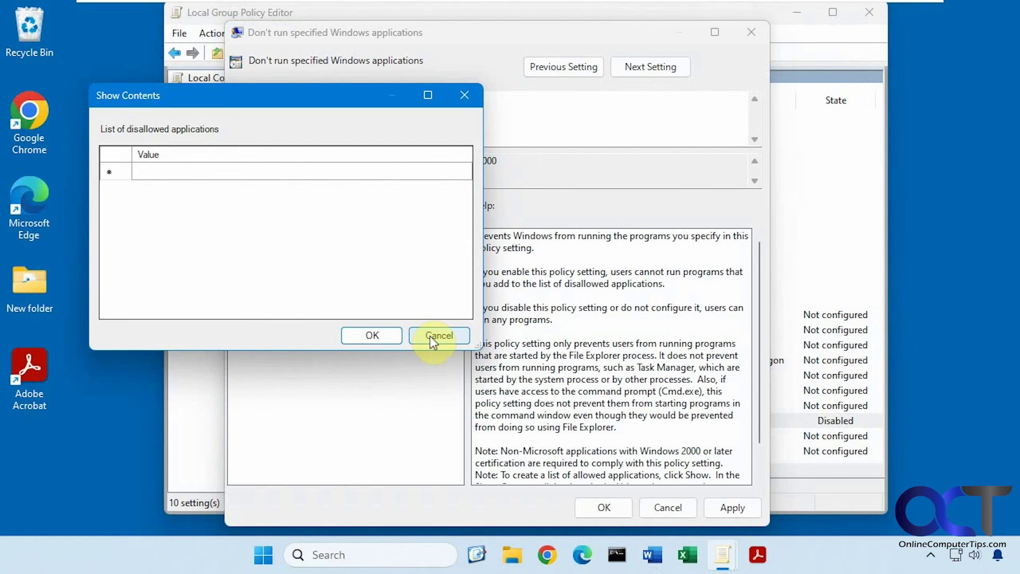
{"action": "left_click", "coordinate": [429, 336]}
{"action": "left_click", "coordinate": [664, 508]}
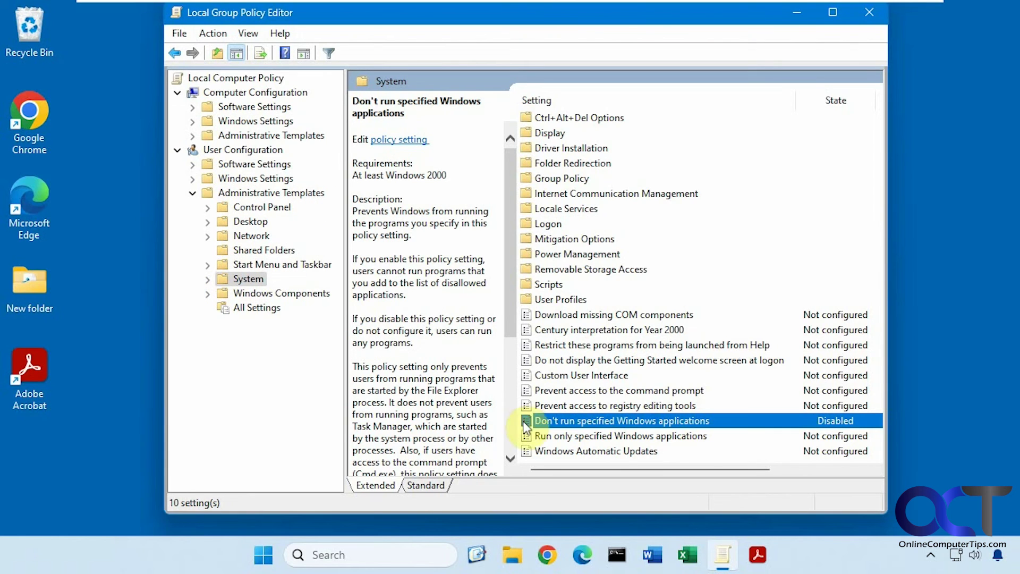
Step: Set 'Don't run specified Windows applications' to Enabled and show its empty disallowed-applications list
{"action": "double_click", "coordinate": [626, 419]}
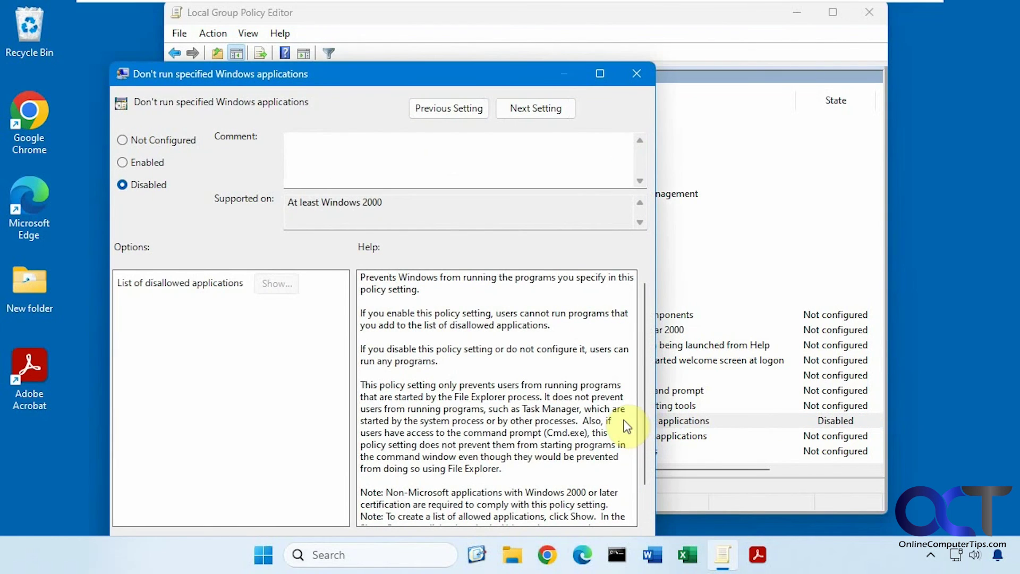
{"action": "left_click", "coordinate": [157, 163]}
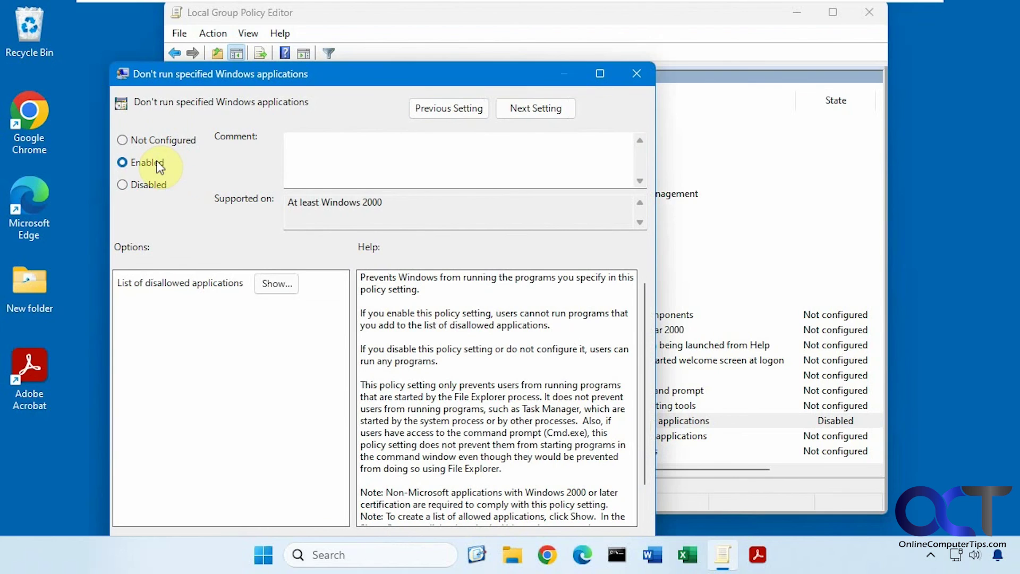
{"action": "left_click", "coordinate": [276, 283]}
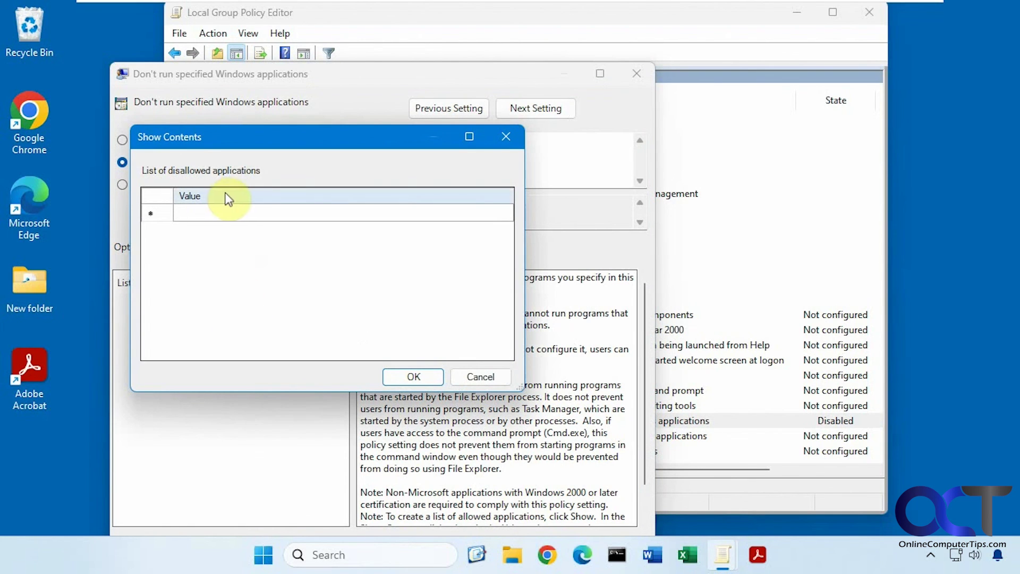